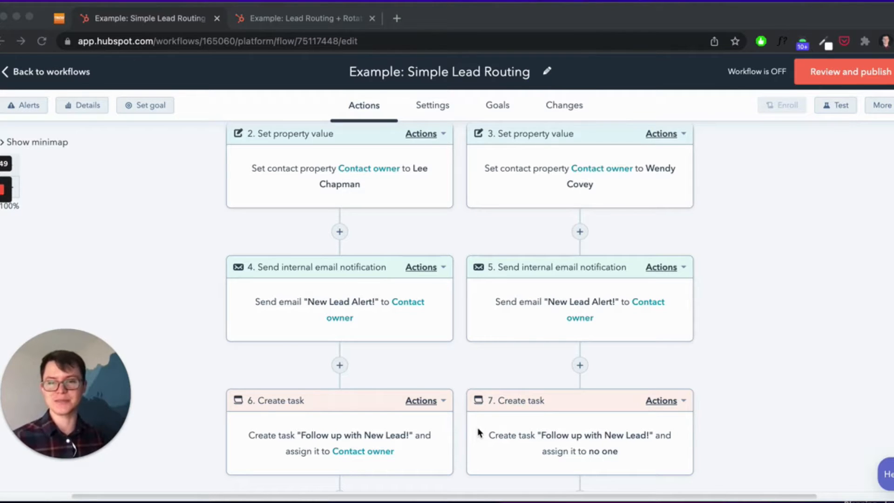
Switch to the Example: Lead Routing + Rotation workflow and add an if/then branch below its contact enrollment trigger
click(313, 19)
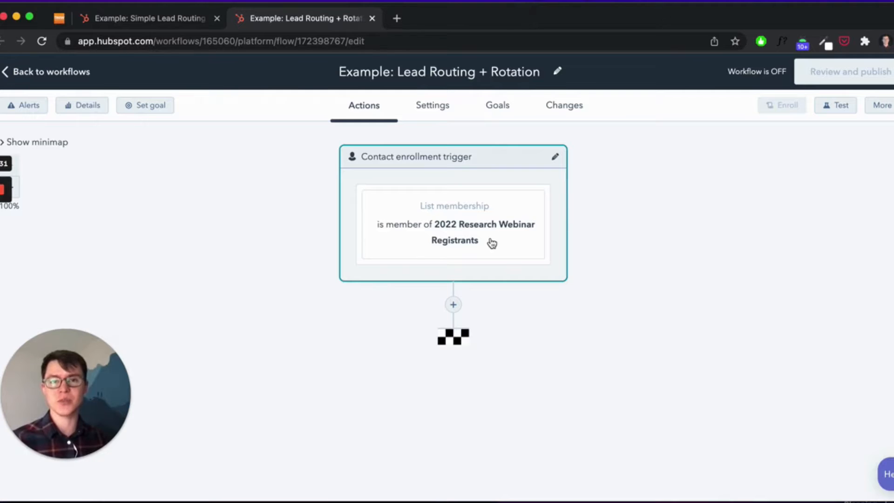
click(453, 304)
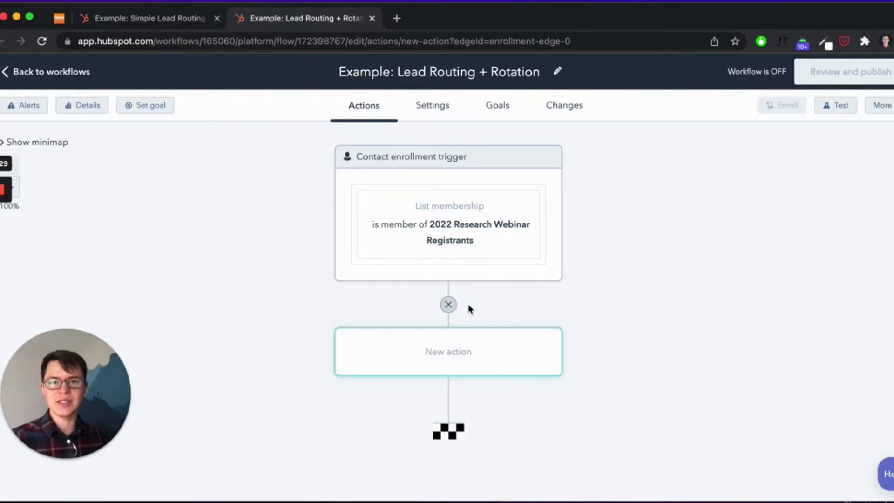
scroll(673, 283, down, 5)
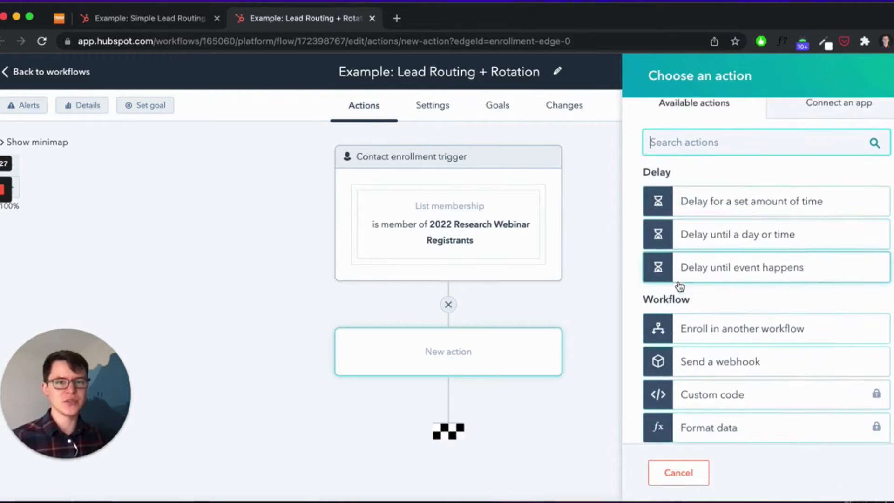
click(760, 382)
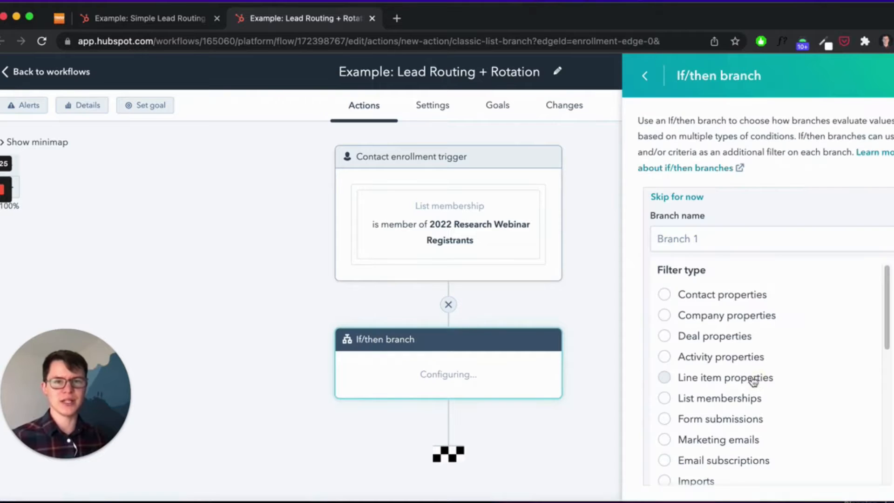
Set the first branch's condition to contact property Industry is any of Test and Measurement, and save the if/then branch
click(698, 295)
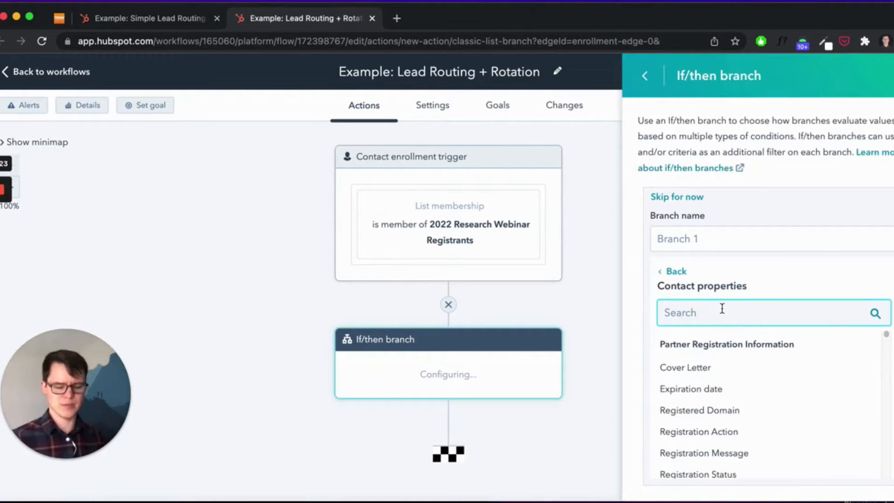
text(indus)
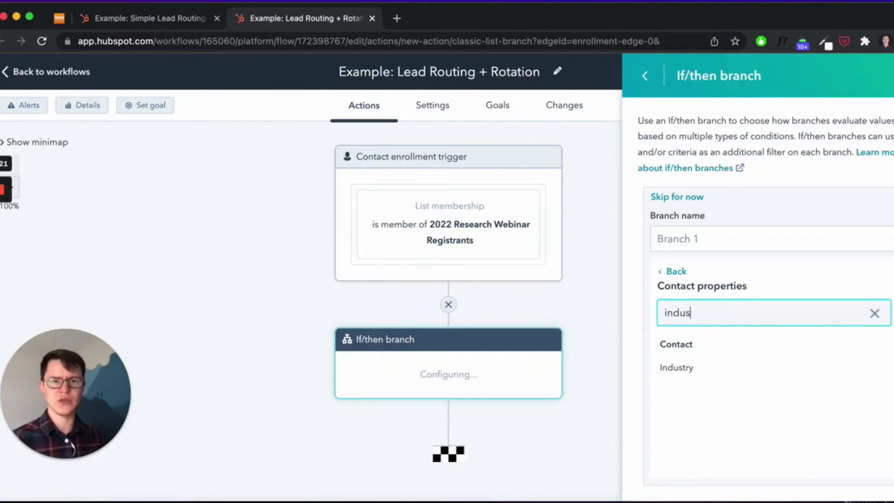
click(715, 366)
click(712, 366)
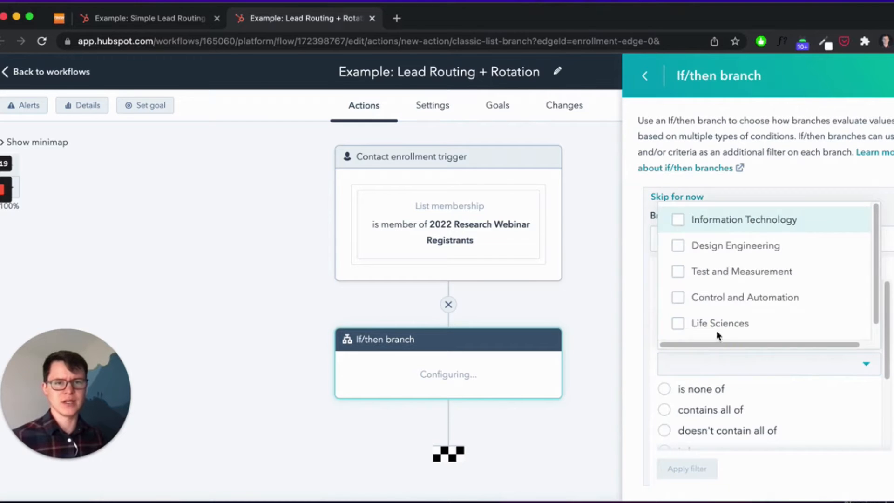
click(688, 278)
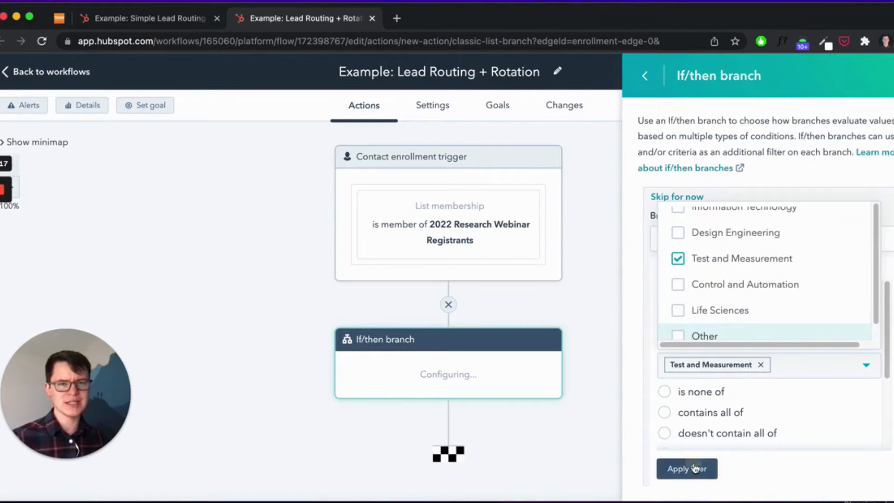
click(697, 468)
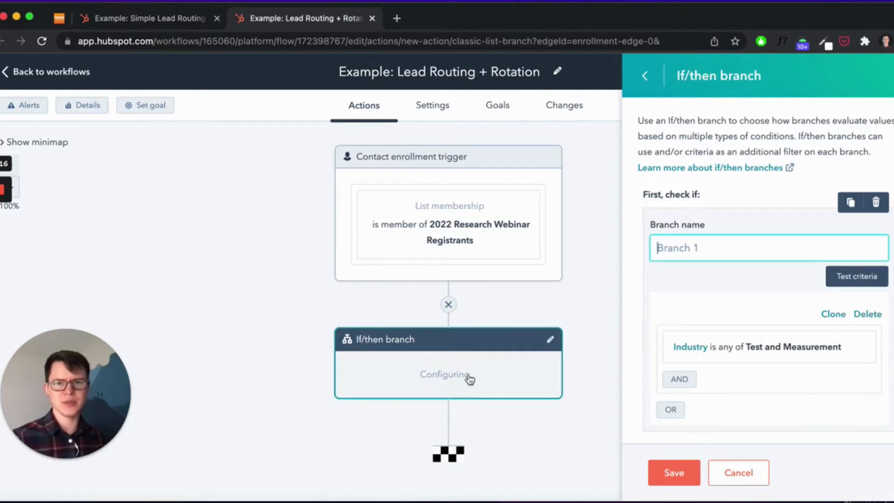
click(674, 473)
Add a Set property value action under Branch 1
scroll(589, 356, down, 5)
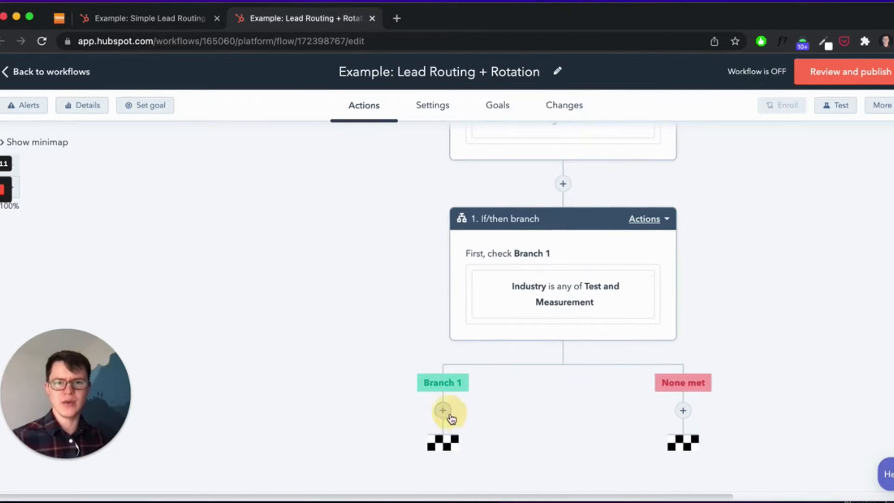
click(444, 411)
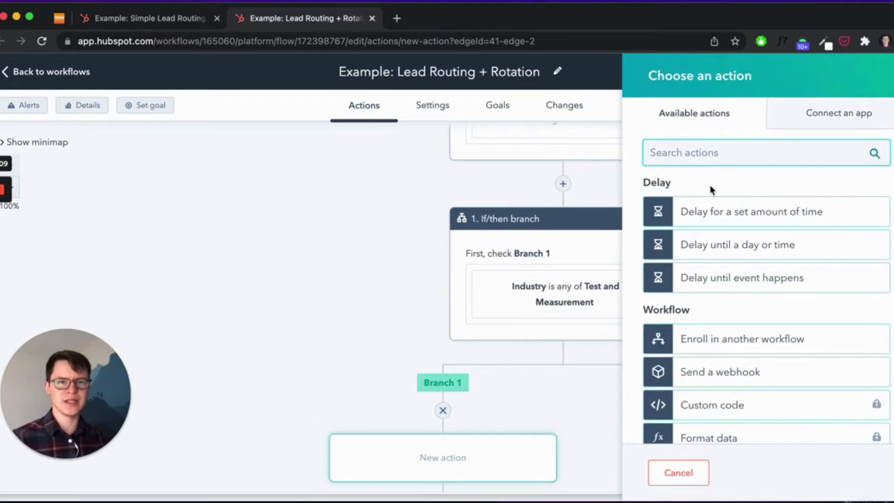
text(prop)
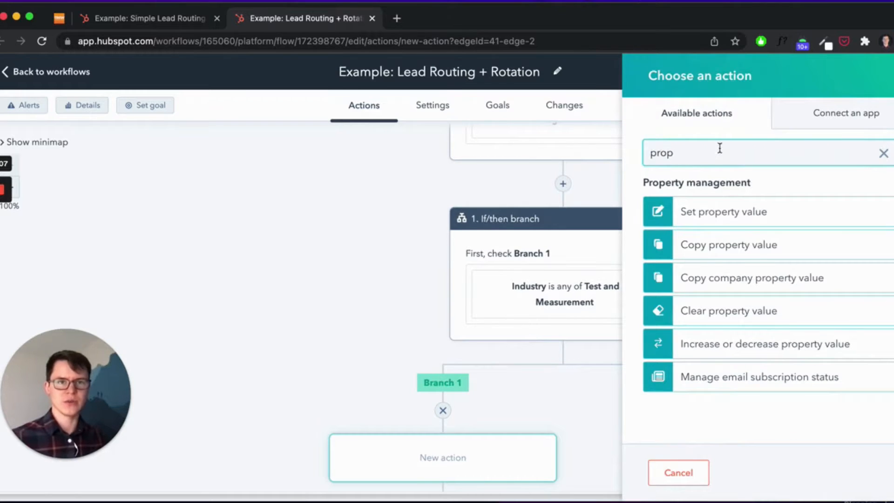
click(730, 213)
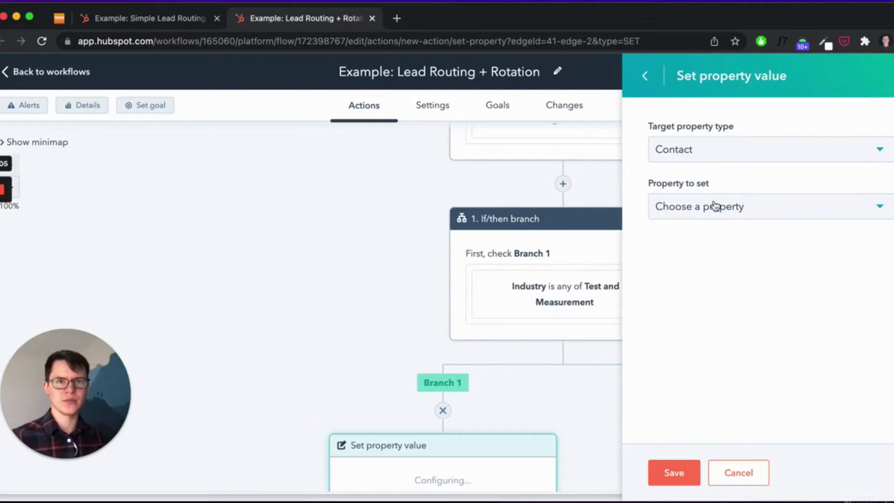
Choose Contact owner as the property to set, assign the intended sales rep as owner, and save the action
click(715, 205)
text(own)
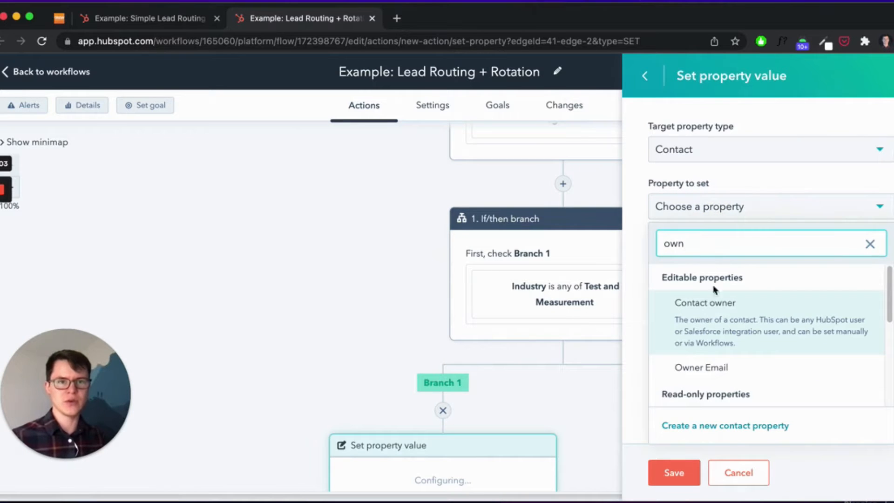
click(714, 292)
click(694, 263)
text(wend)
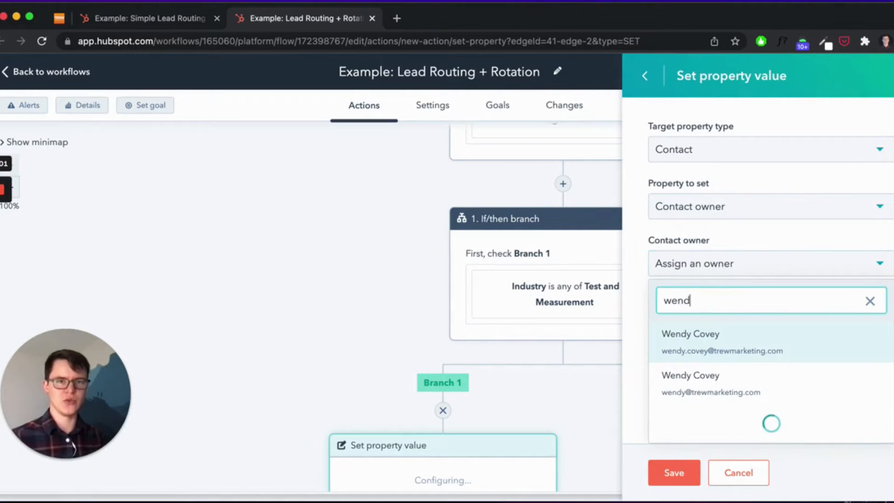
click(700, 343)
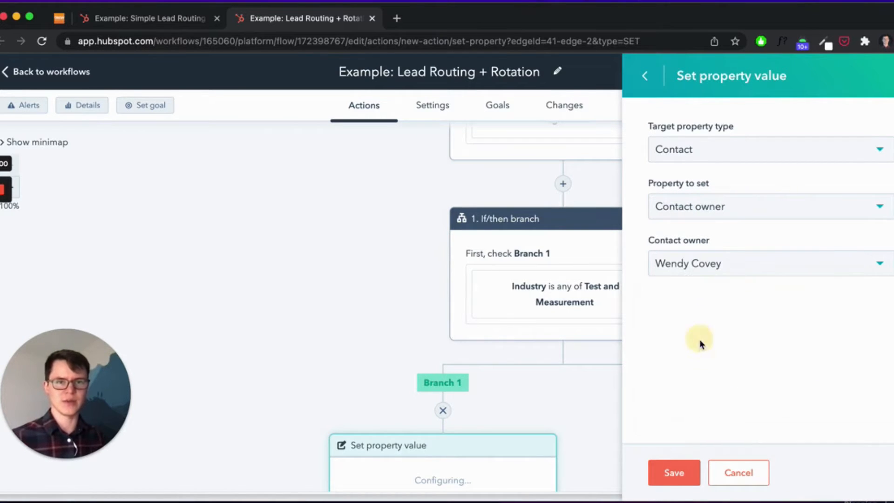
click(676, 474)
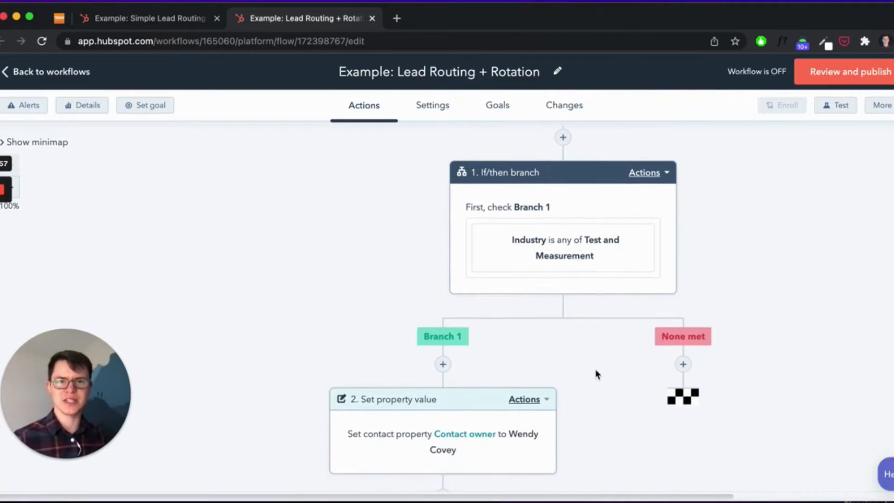
Add a Rotate record to owner action under the None met branch
scroll(596, 371, down, 1)
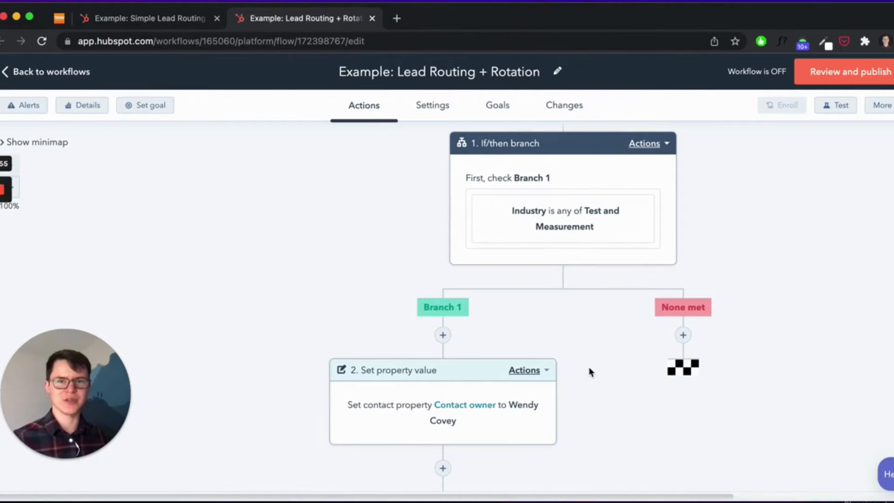
click(683, 338)
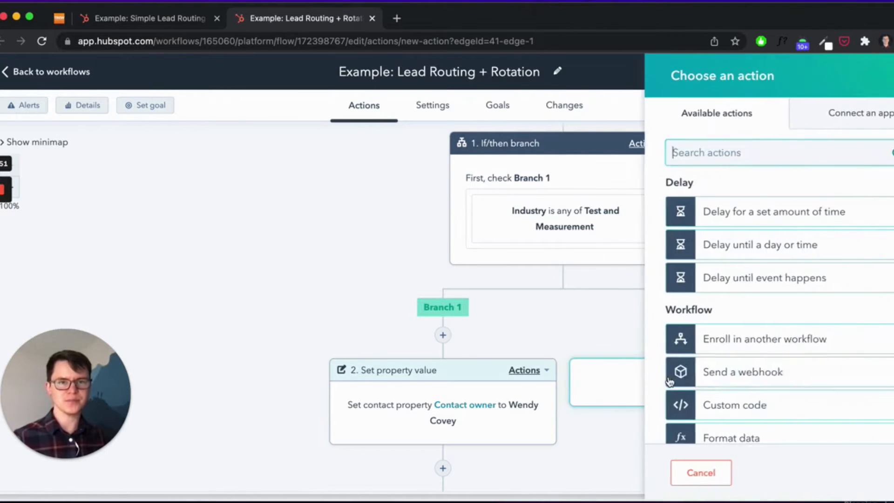
text(rotat)
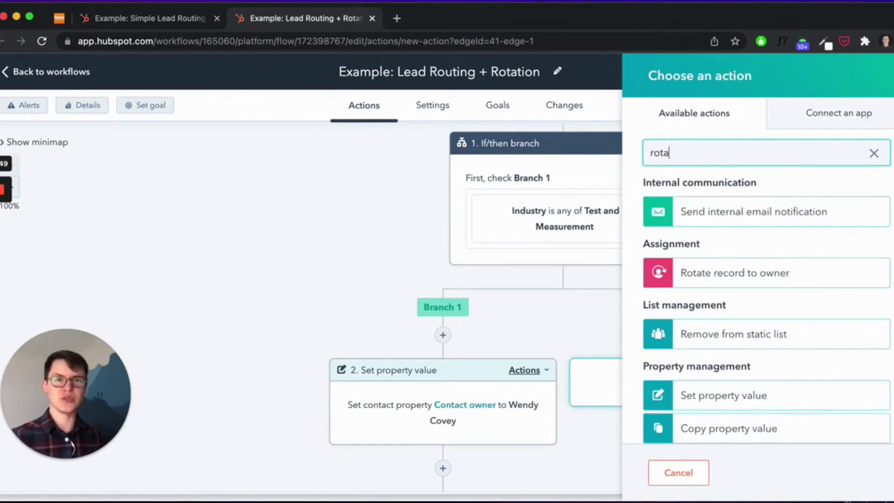
click(727, 269)
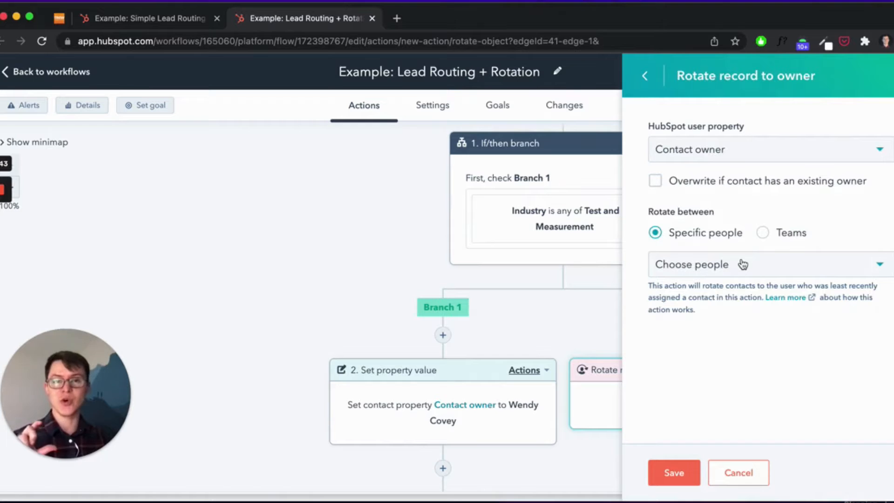
Set the owner rotation to run between teams, select the TMT team, and save the action
click(763, 232)
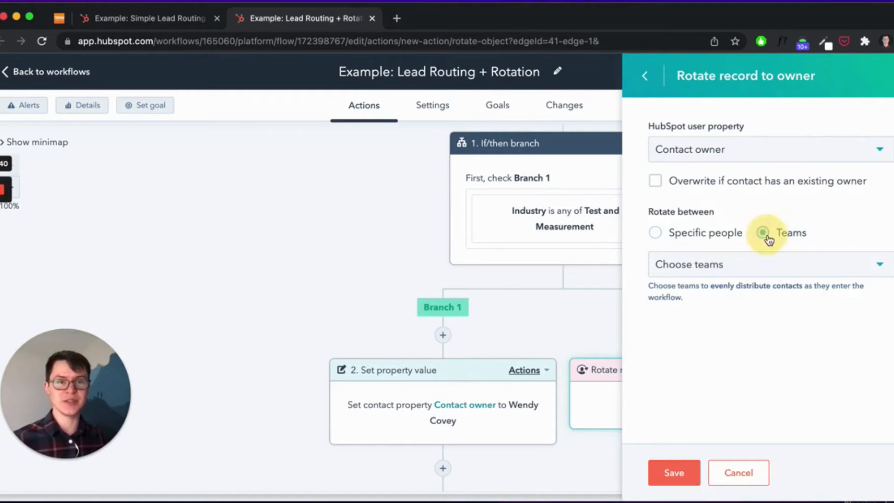
click(745, 268)
click(711, 304)
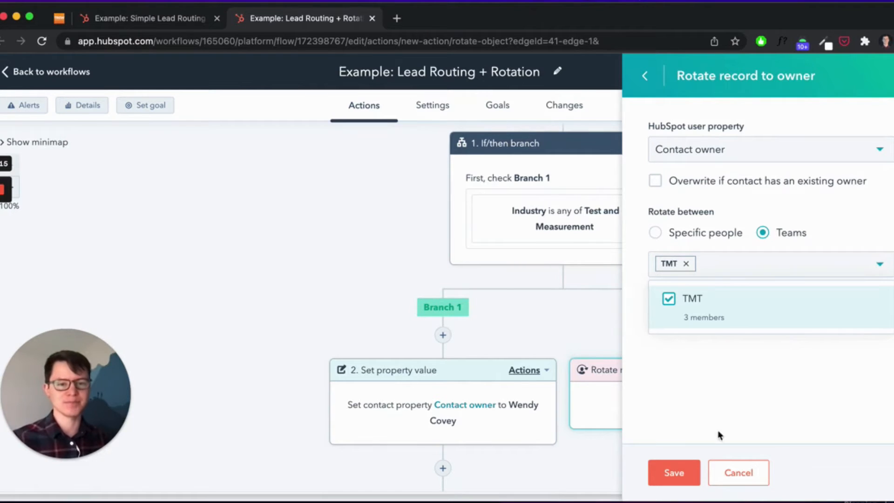
click(686, 471)
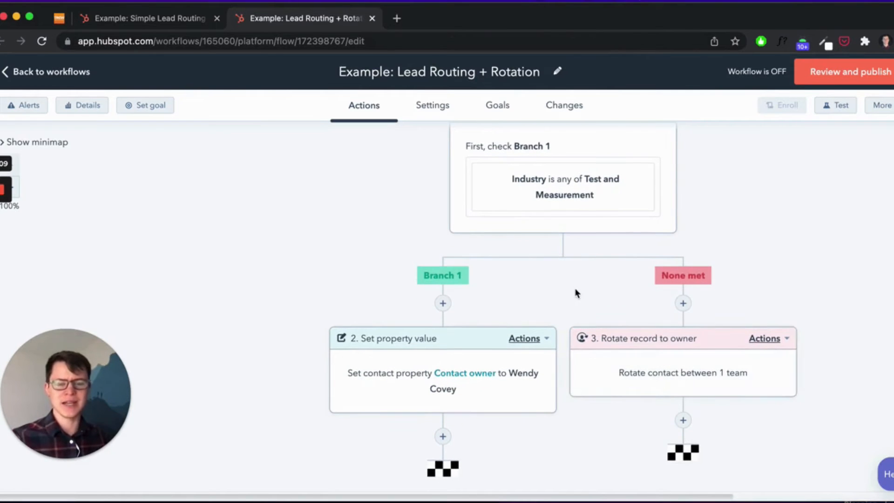
Add a Send internal email notification action after the Set property value action in Branch 1
scroll(561, 350, down, 3)
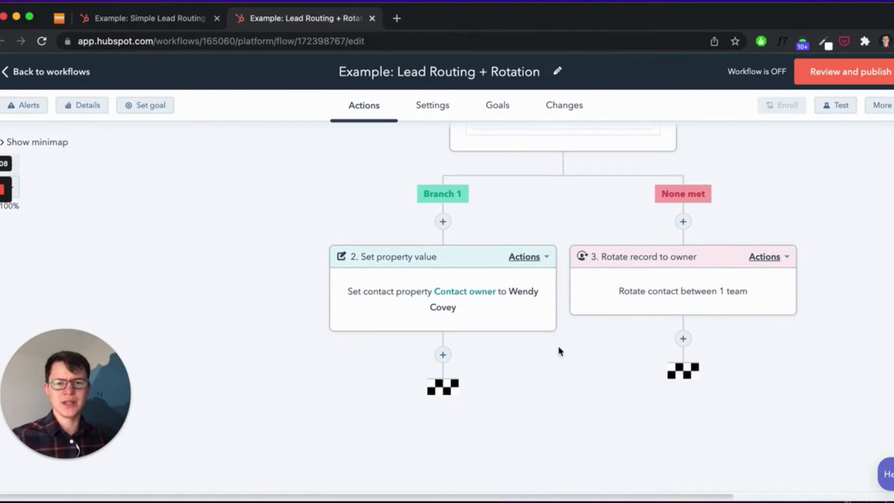
click(443, 355)
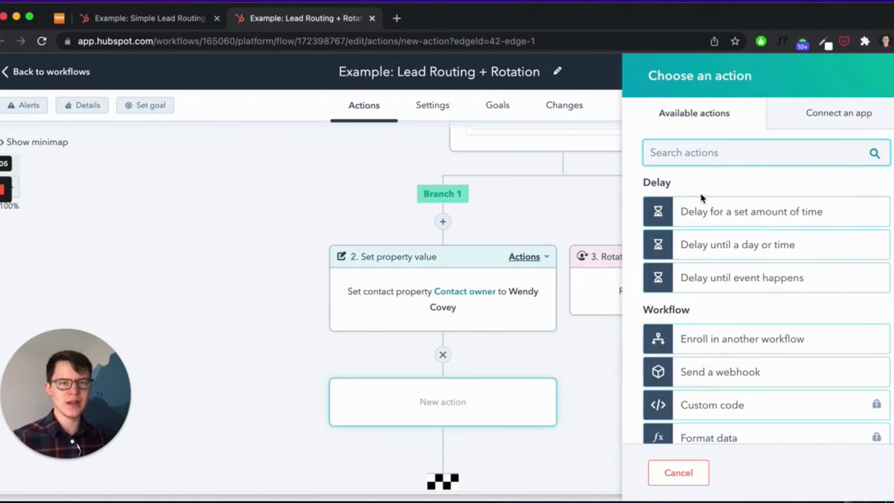
text(intern)
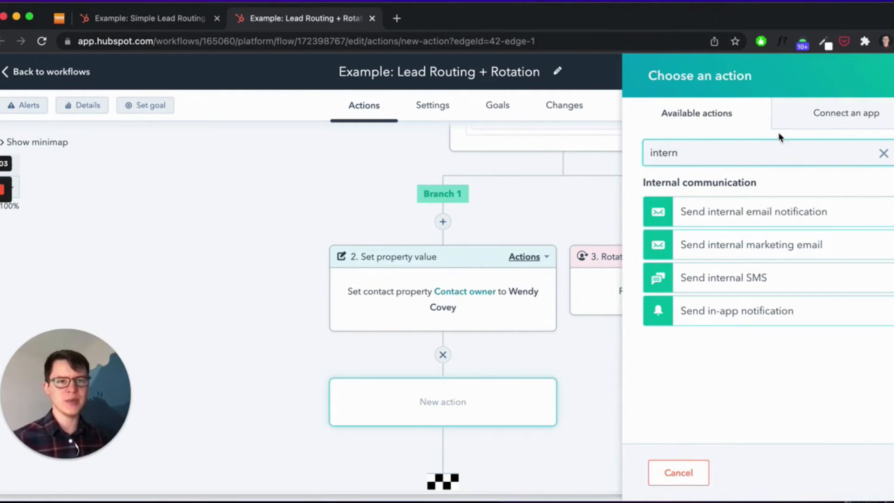
click(785, 211)
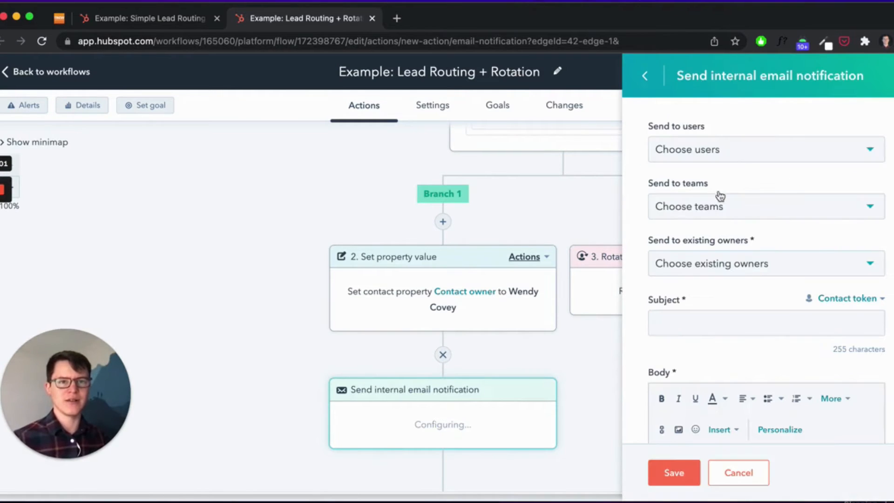
Choose Contact owner as the existing owner who receives the internal email notification
scroll(729, 223, down, 1)
click(712, 249)
click(541, 280)
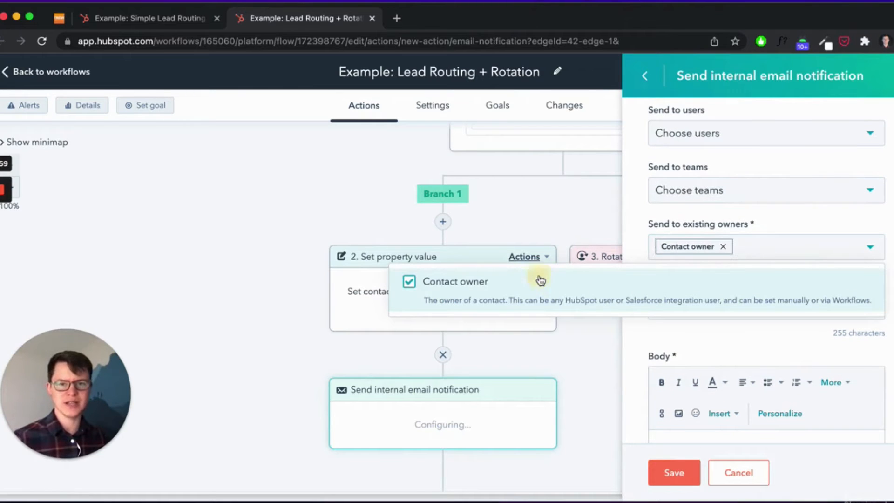
click(639, 251)
Enter "New lead from webinar!" as the notification email's subject
scroll(684, 264, down, 1)
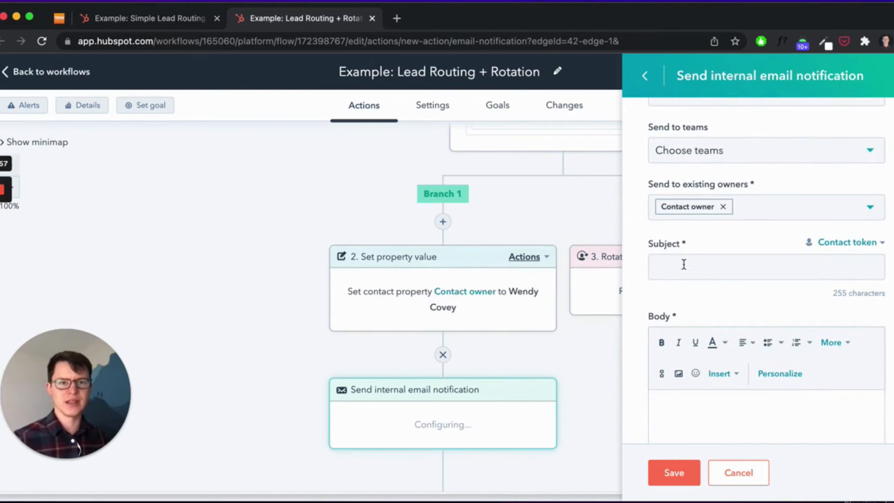
click(684, 264)
text(New lead)
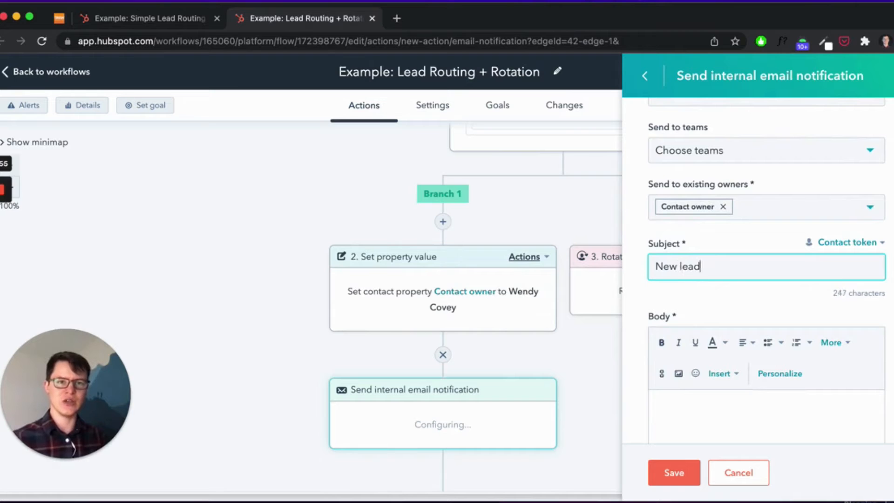
text( from webinar)
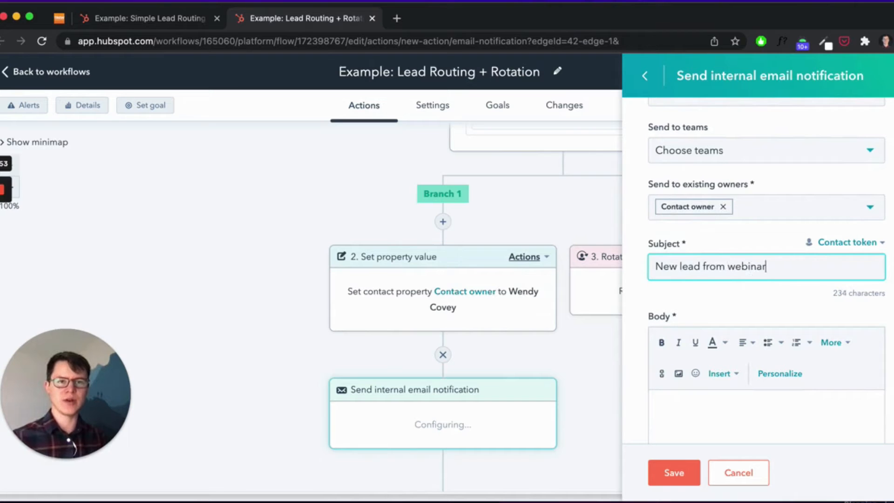
text(!)
Insert the contact's First name personalization token at the start of the notification email's body
scroll(701, 270, down, 1)
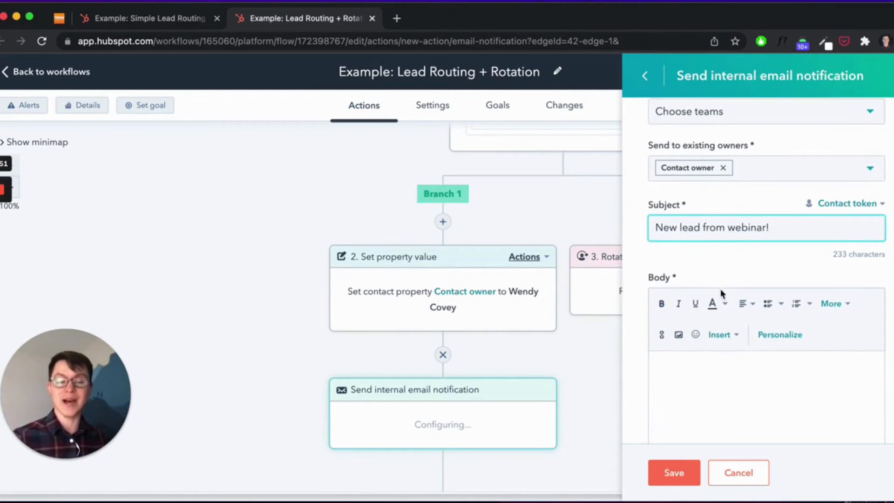
scroll(720, 317, down, 1)
click(722, 344)
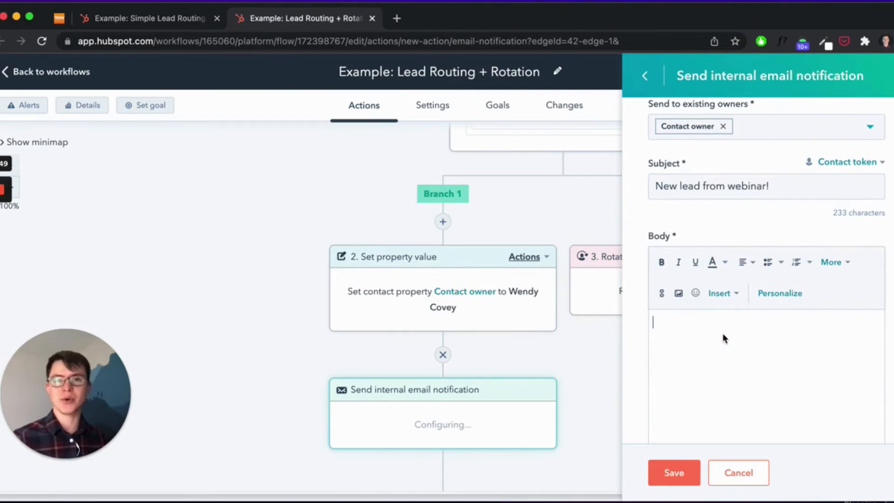
click(780, 294)
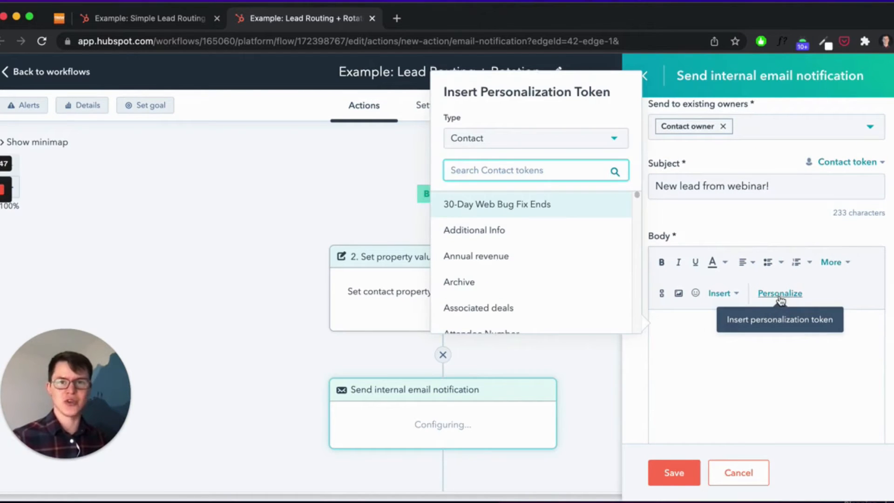
text(first)
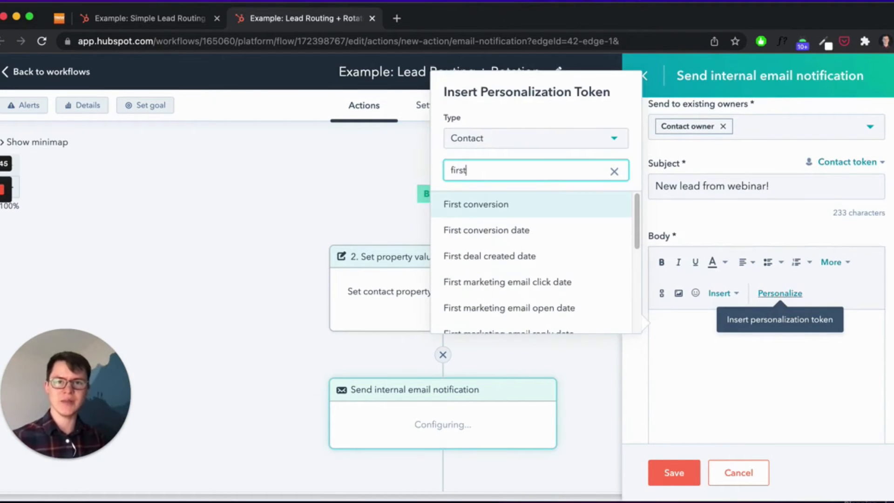
text( n)
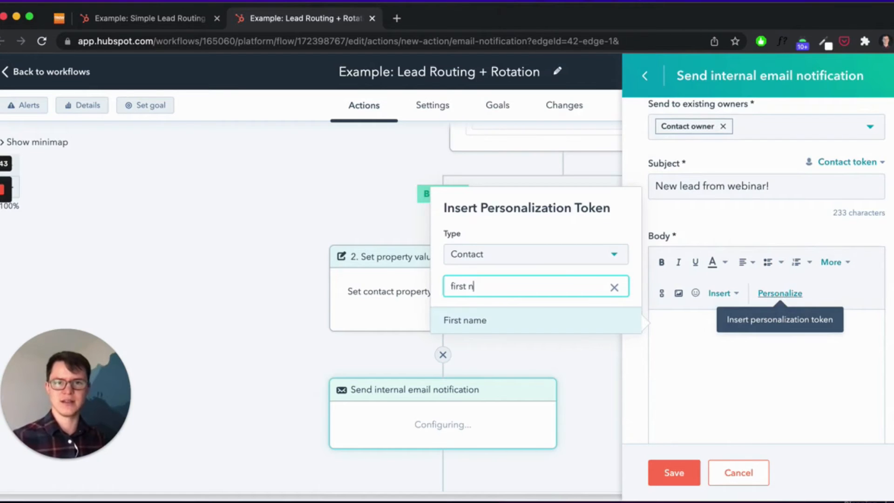
click(535, 311)
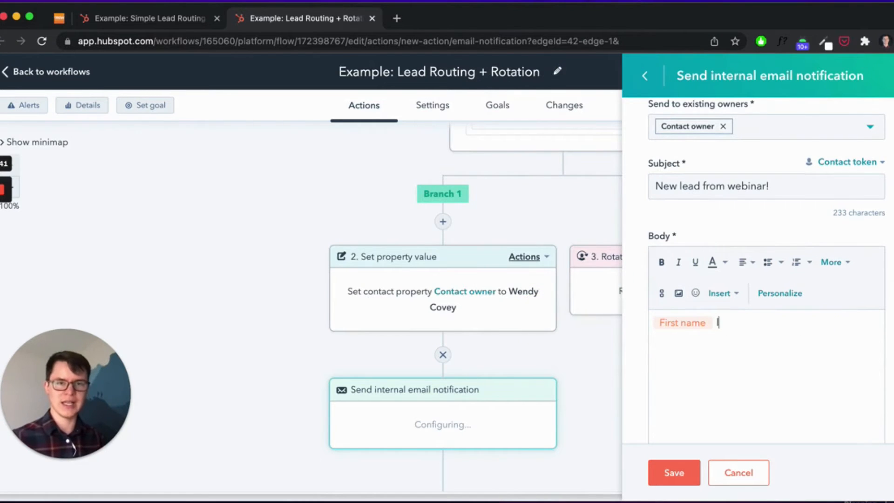
Continue the email body with the Last name token, the word "from" and the Company name token
click(774, 294)
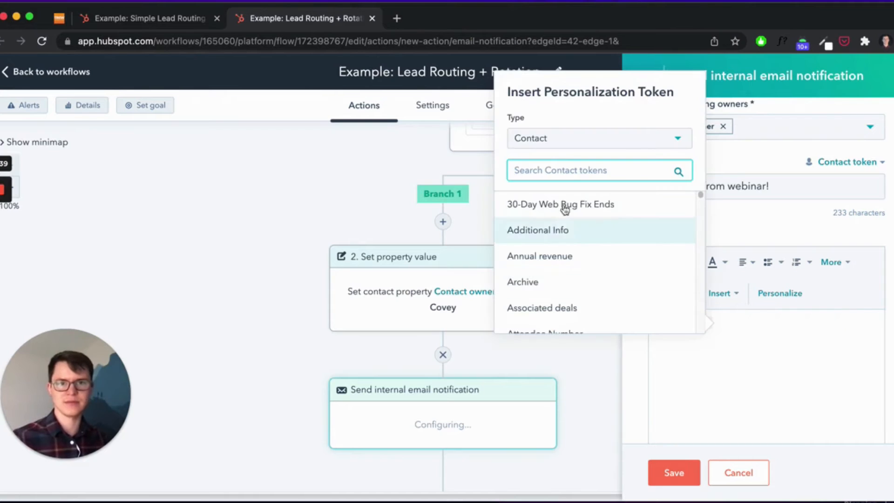
text(last n)
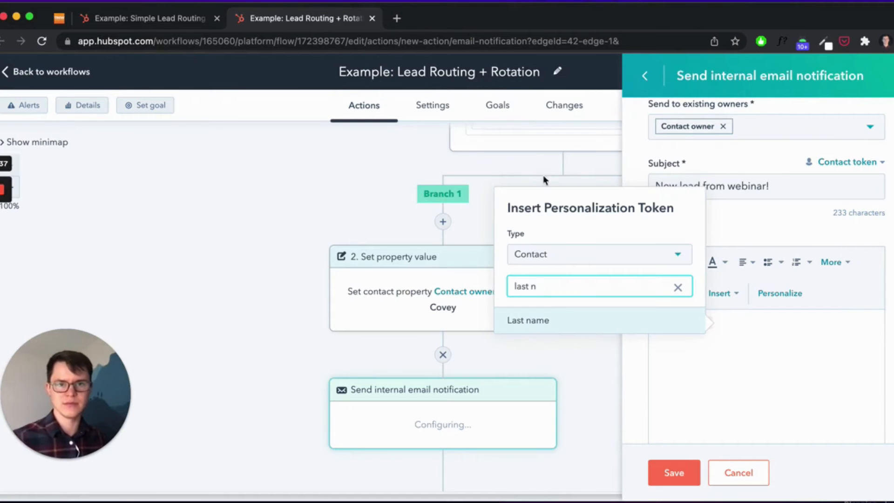
click(569, 331)
text(from)
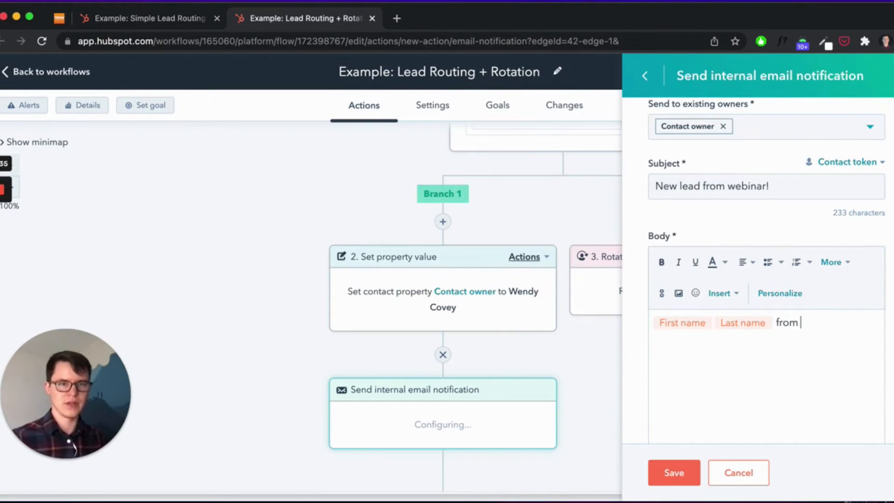
click(795, 299)
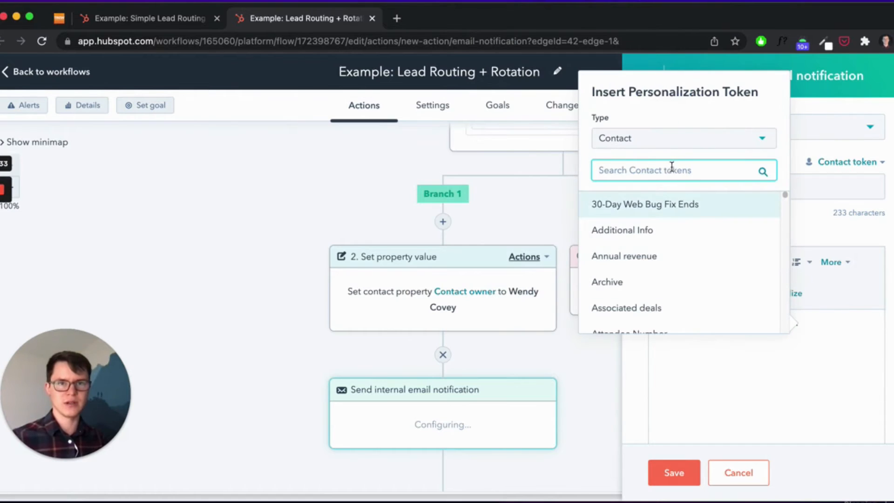
text(comp)
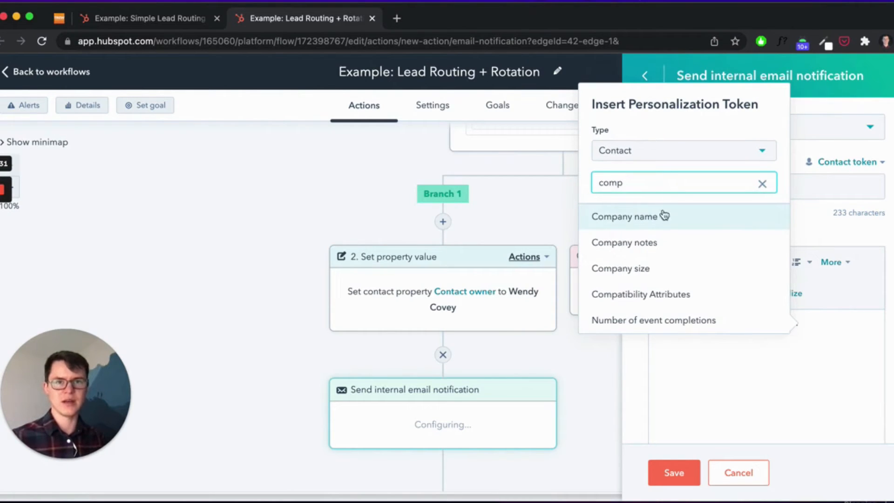
click(665, 216)
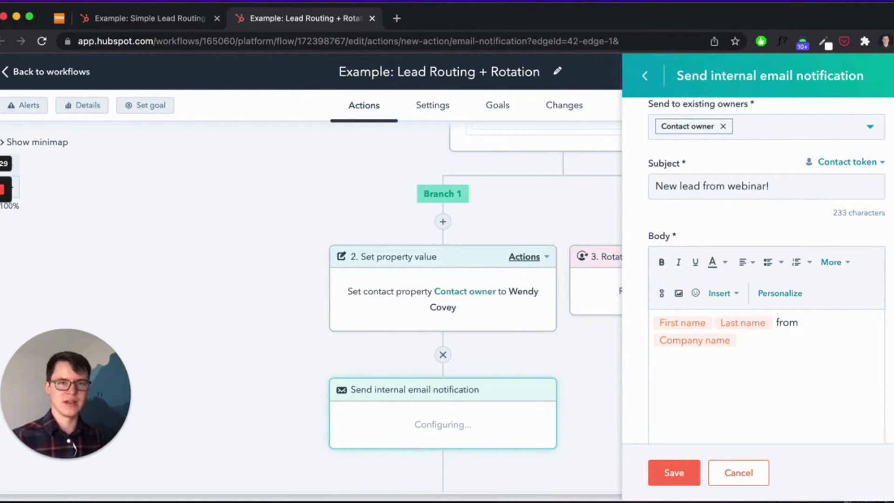
Finish the email body with "is in the system. Contact them!" and save the notification action
text(is in teh)
key(BackSpace)
key(BackSpace)
key(BackSpace)
text(the )
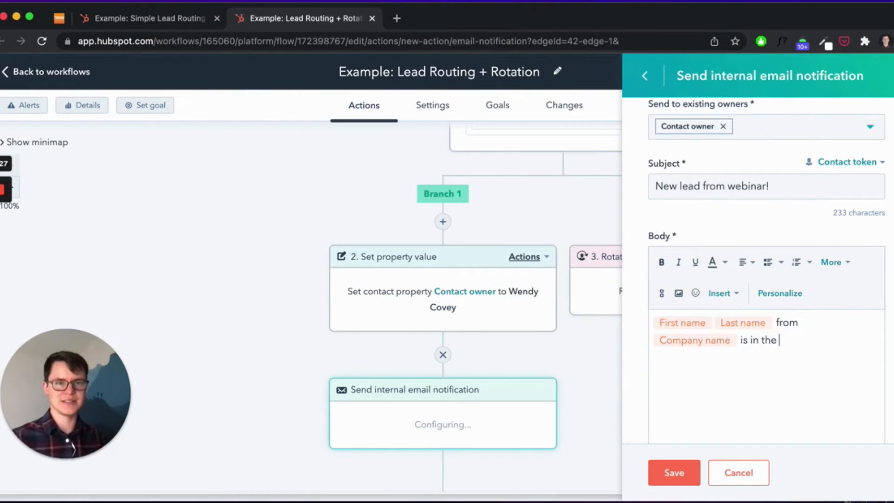
text(system. Cont)
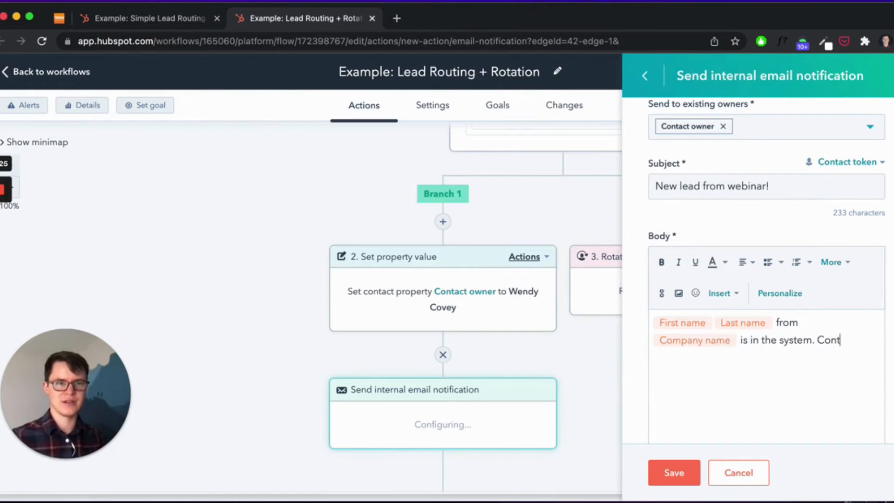
text(act them!)
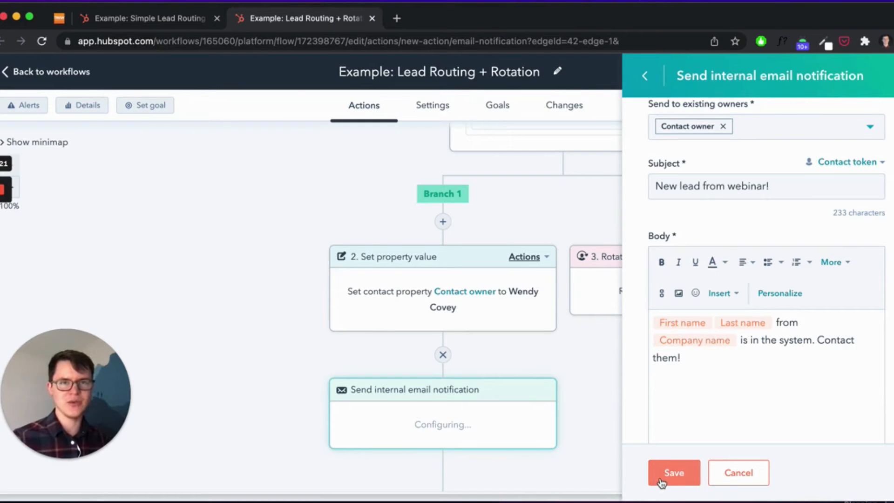
click(673, 473)
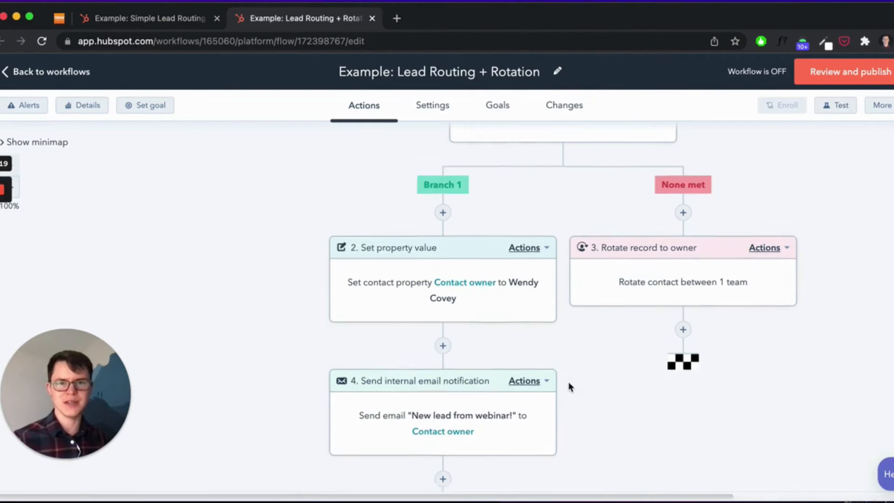
Add a Create task action after the Send internal email notification action in Branch 1
click(443, 344)
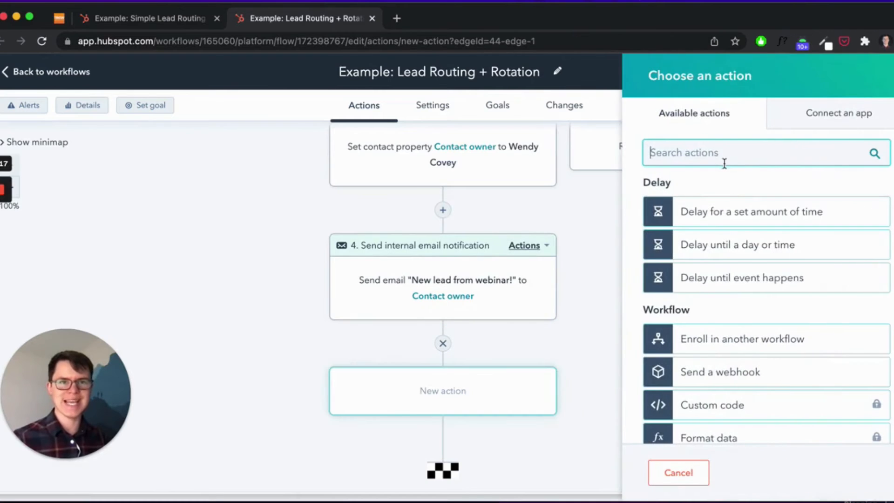
text(task)
click(738, 208)
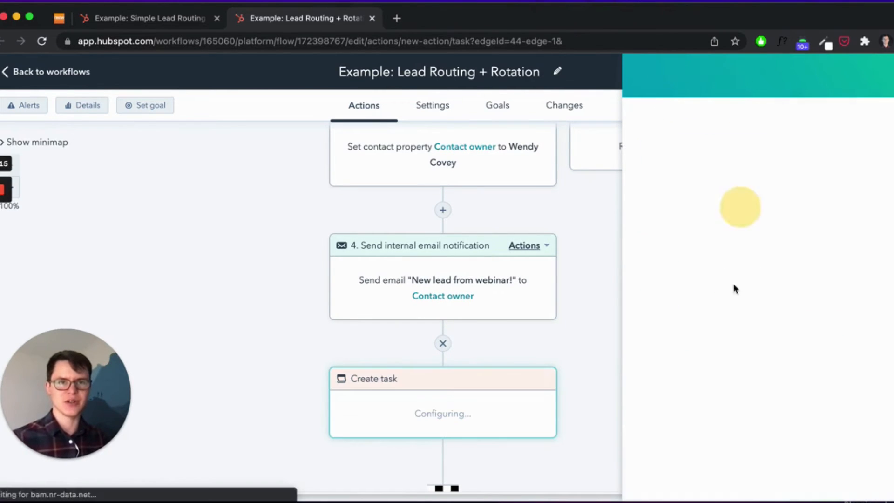
Enter "Follow up with new lead" as the task's title
click(712, 149)
text(F)
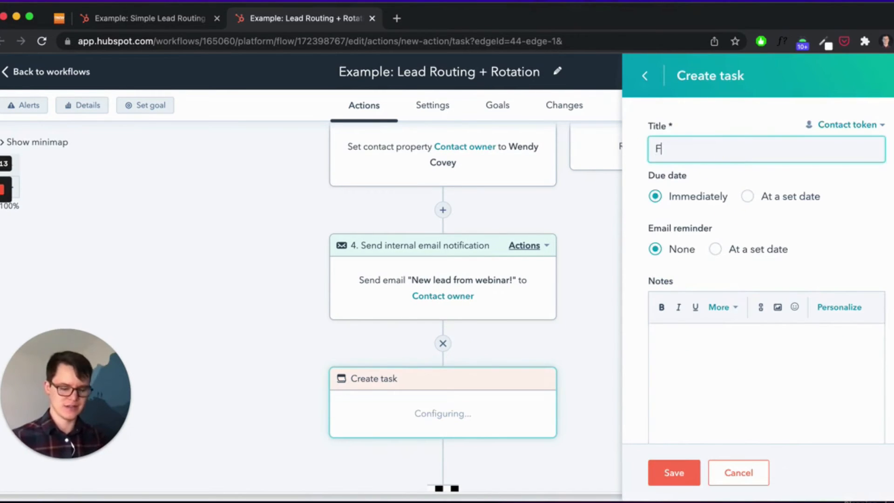
text(ollow up wi)
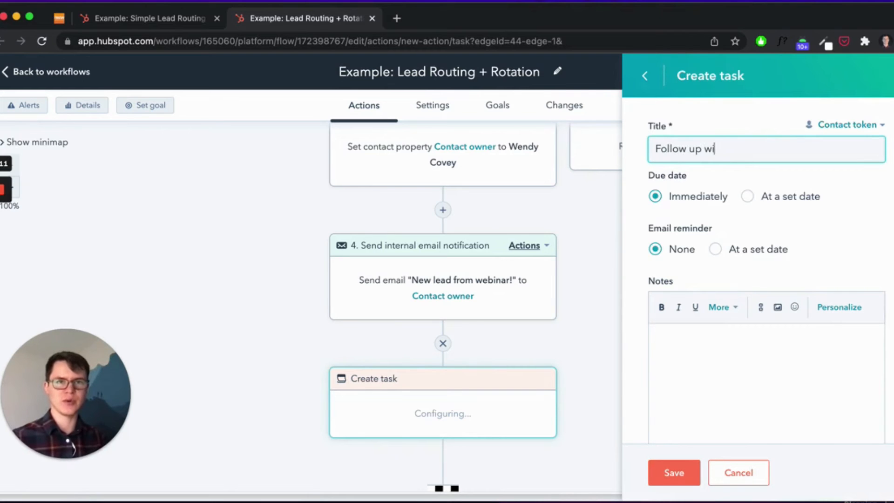
text(th new lead)
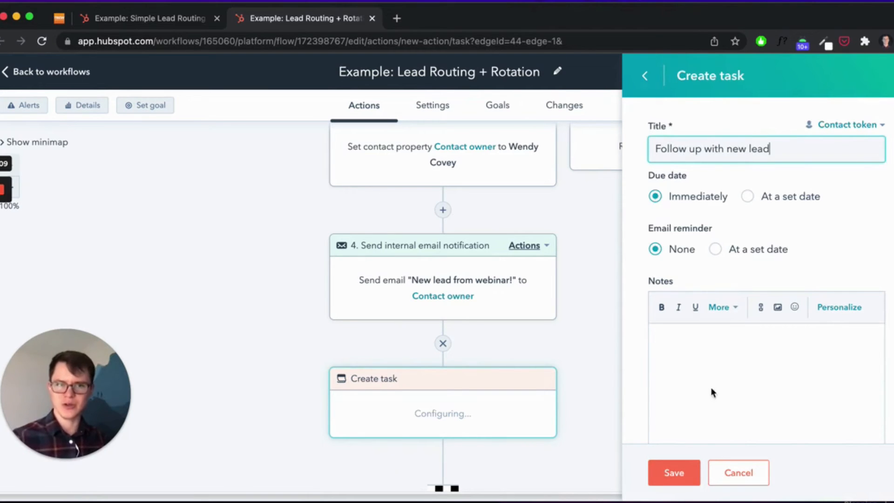
Set the follow-up task's priority to High
scroll(728, 361, down, 10)
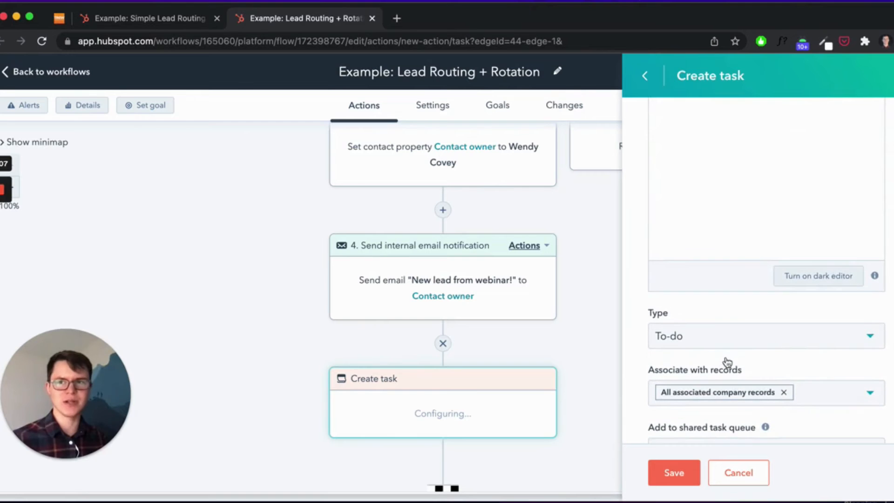
scroll(728, 350, down, 3)
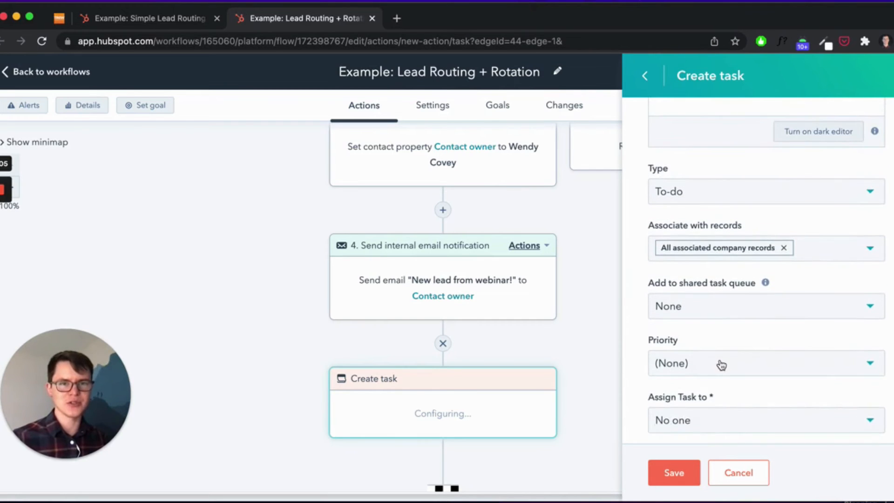
click(717, 364)
click(683, 424)
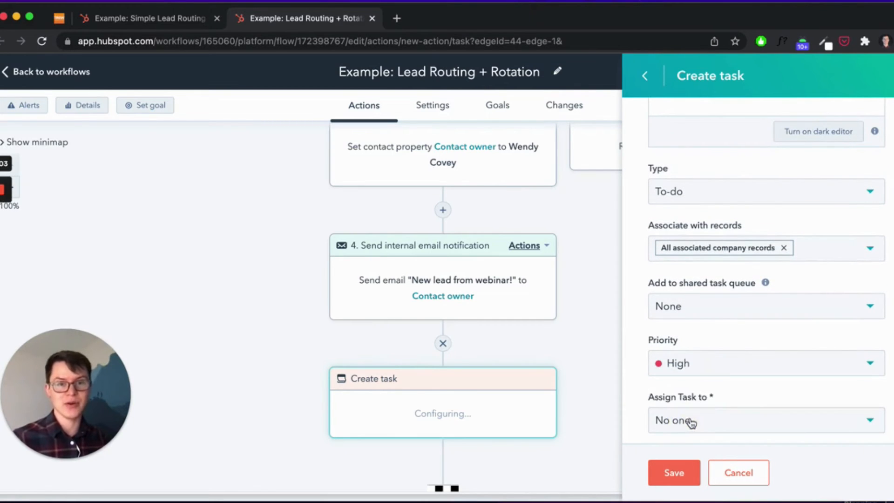
Assign the follow-up task to the Contact owner and save the action
click(689, 421)
click(698, 345)
click(675, 475)
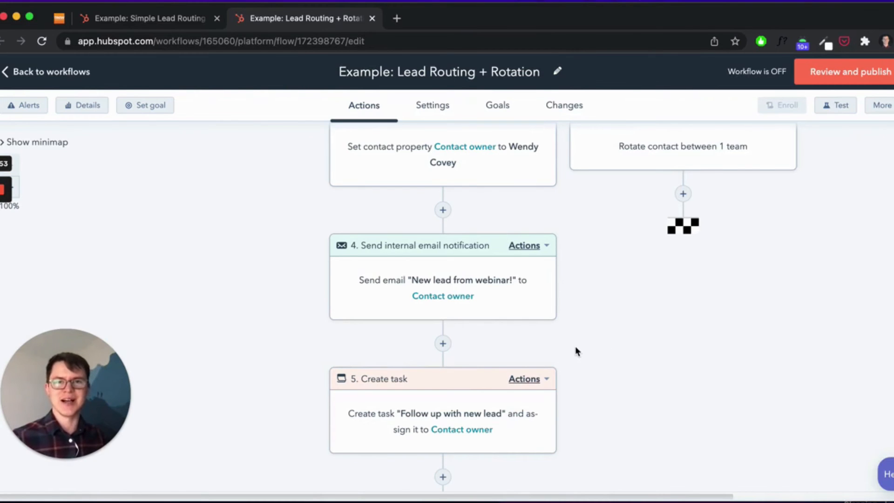
Switch to the TREW HubSpot Tips web page and look through it to the HubSpot demo video section
scroll(580, 356, up, 10)
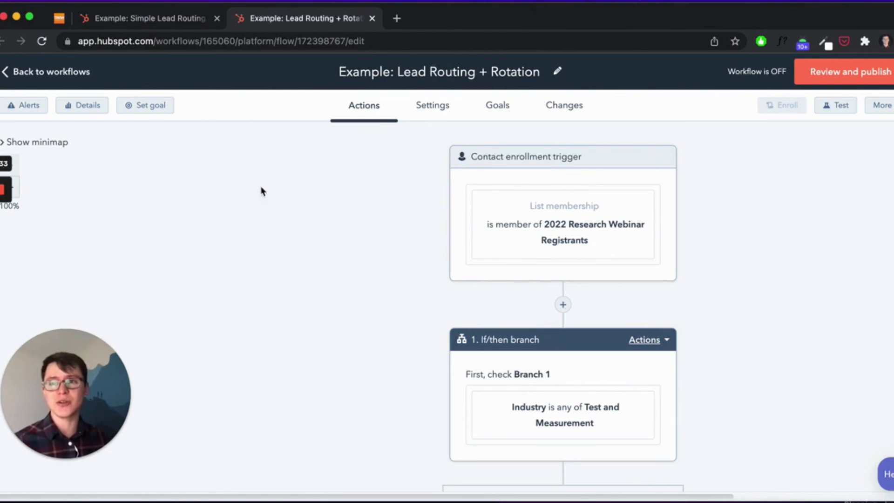
click(58, 20)
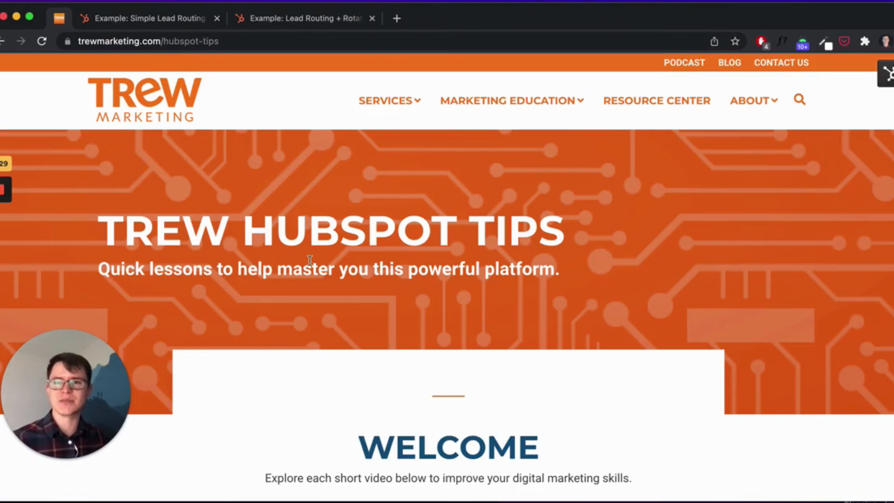
scroll(285, 280, down, 5)
scroll(289, 286, down, 15)
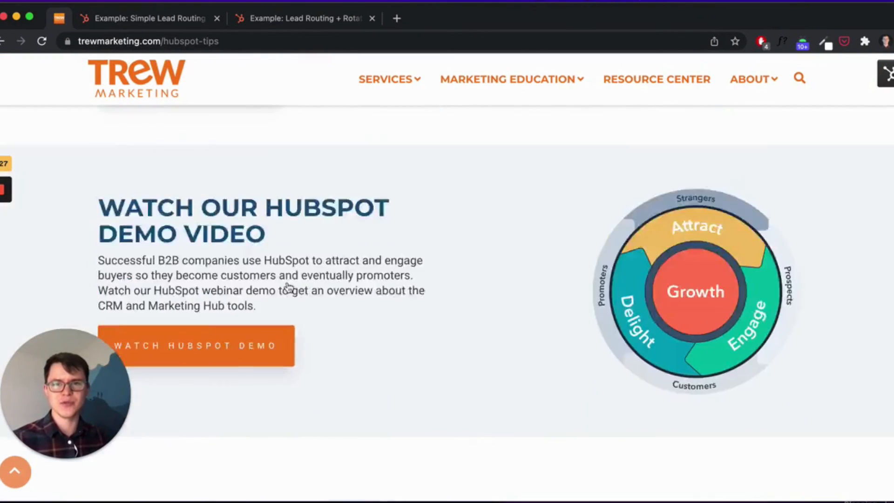